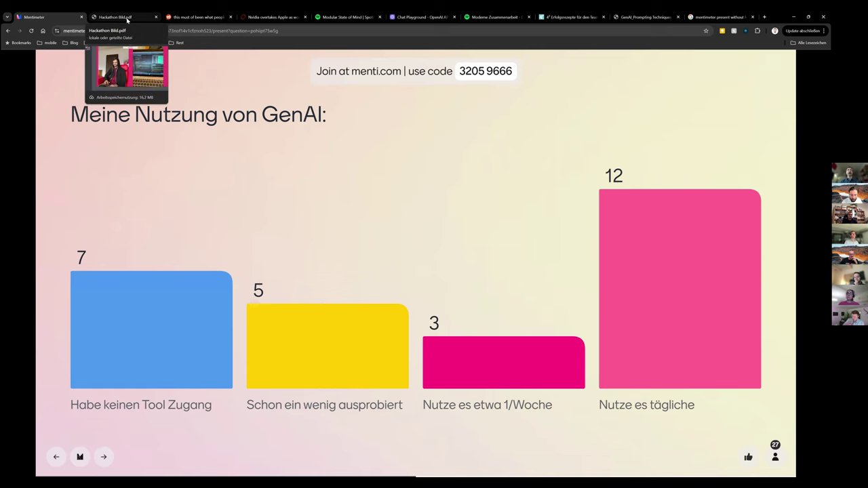
- View the Hackathon Bild PDF and examine the enlarged Taco Bell sign photo in the Reddit post about robots taking jobs
{"action": "left_click", "coordinate": [127, 19]}
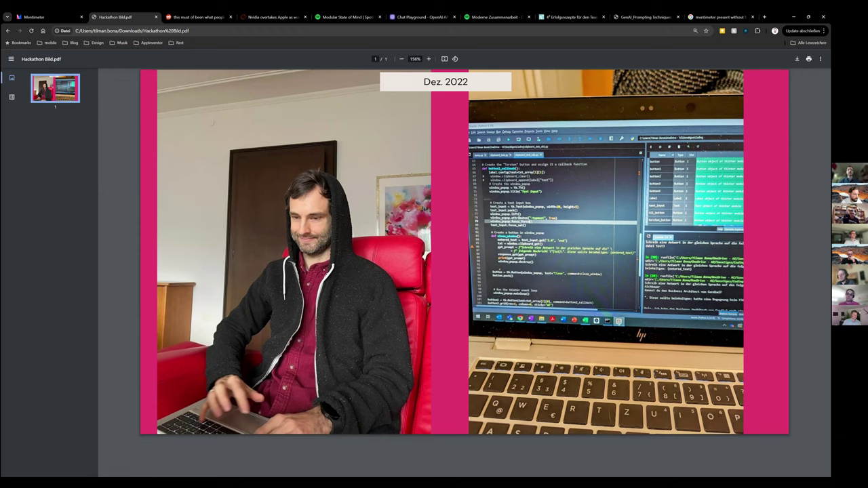
{"action": "left_click", "coordinate": [198, 19]}
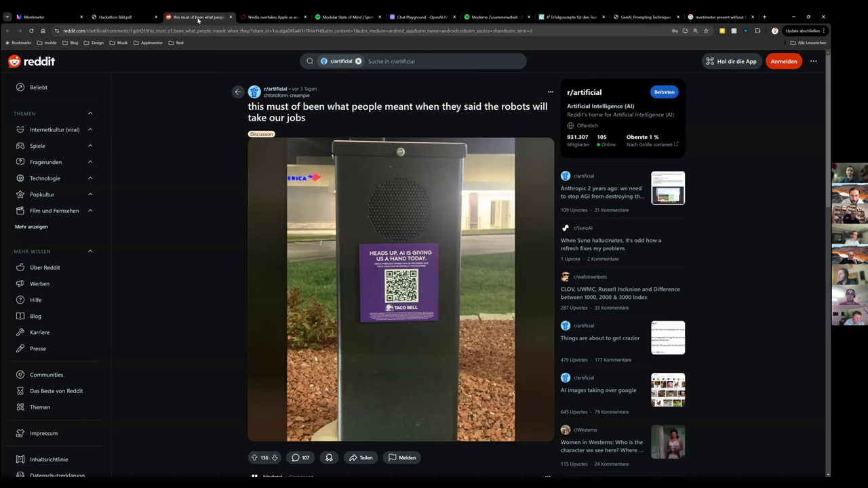
{"action": "key", "text": "ctrl+plus"}
{"action": "key", "text": "ctrl+plus"}
{"action": "key", "text": "ctrl+plus"}
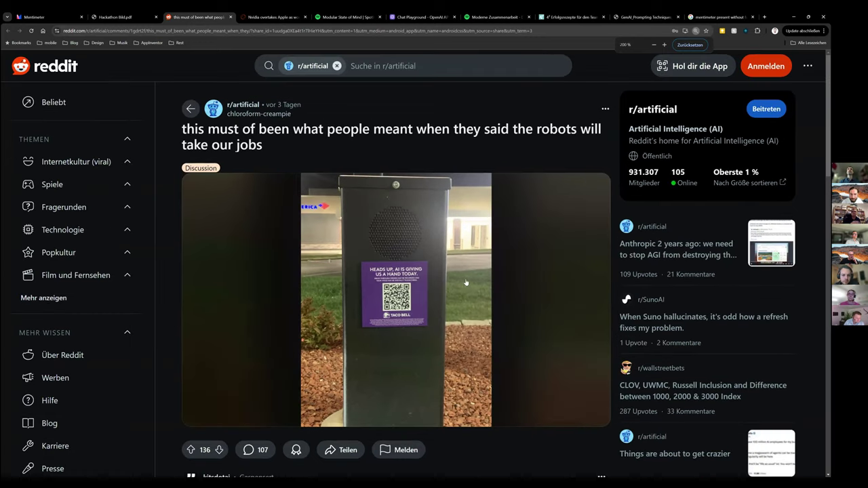
{"action": "key", "text": "ctrl+minus"}
{"action": "key", "text": "ctrl+minus"}
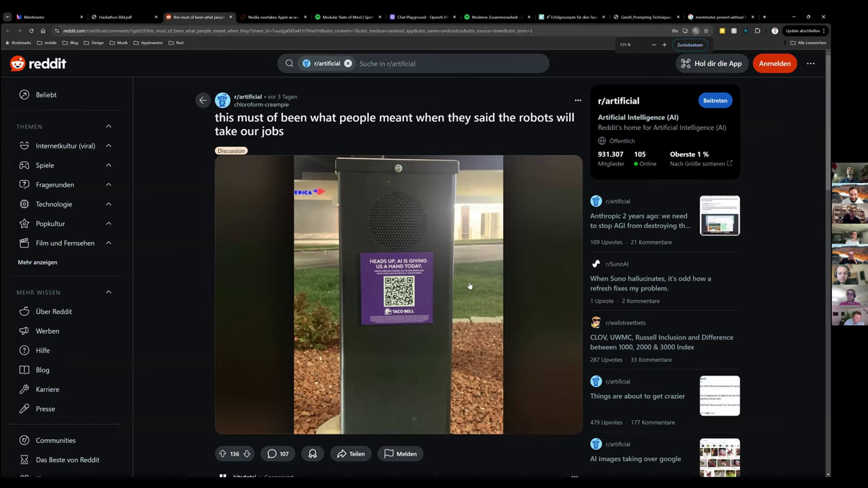
{"action": "key", "text": "ctrl+minus"}
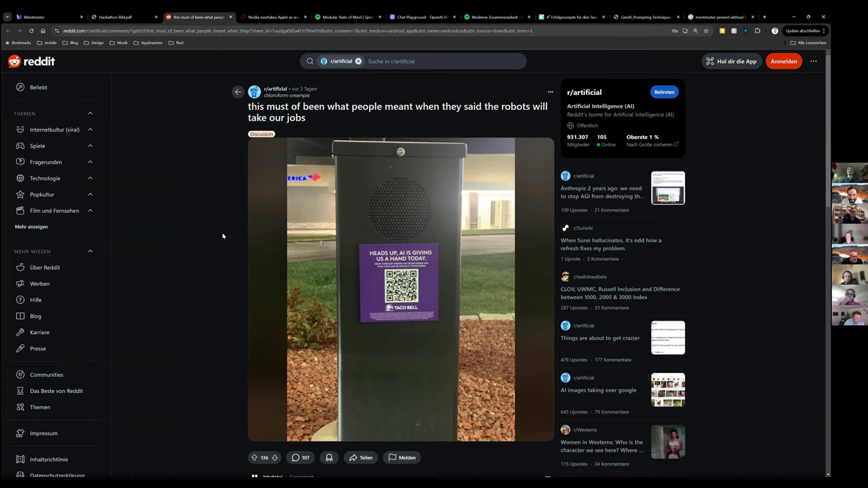
{"action": "key", "text": "ctrl+plus"}
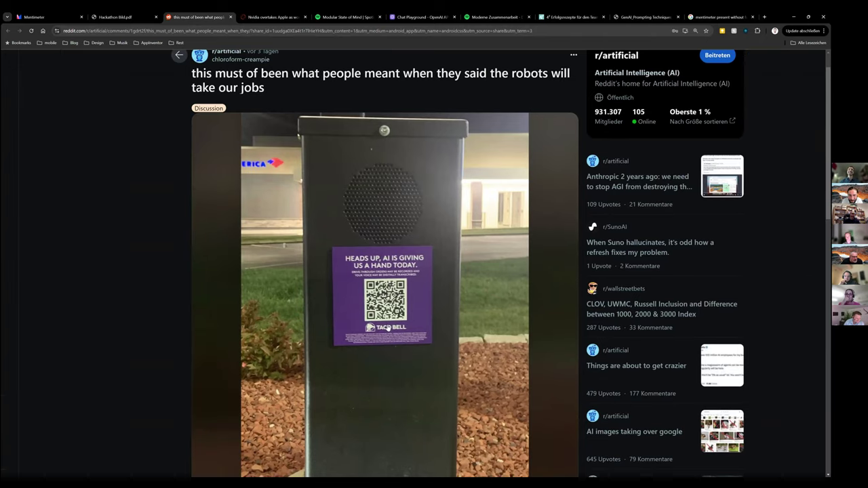
{"action": "key", "text": "ctrl+plus"}
{"action": "key", "text": "ctrl+plus"}
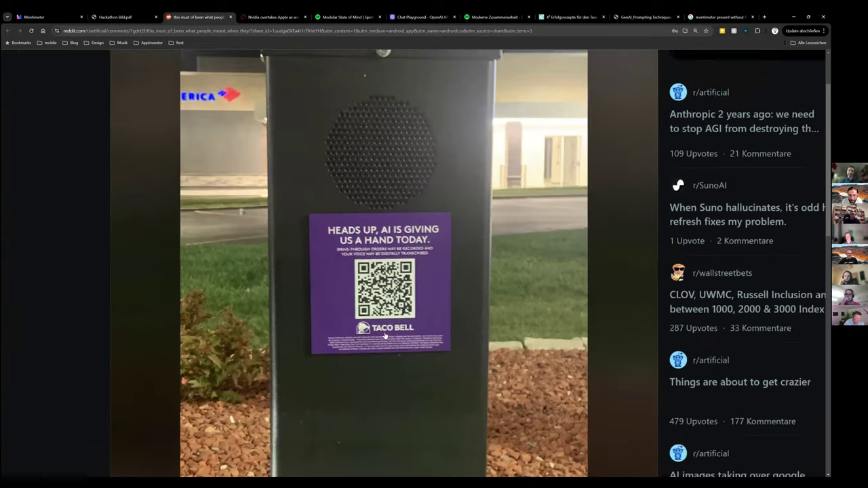
{"action": "key", "text": "ctrl+minus"}
{"action": "key", "text": "ctrl+minus"}
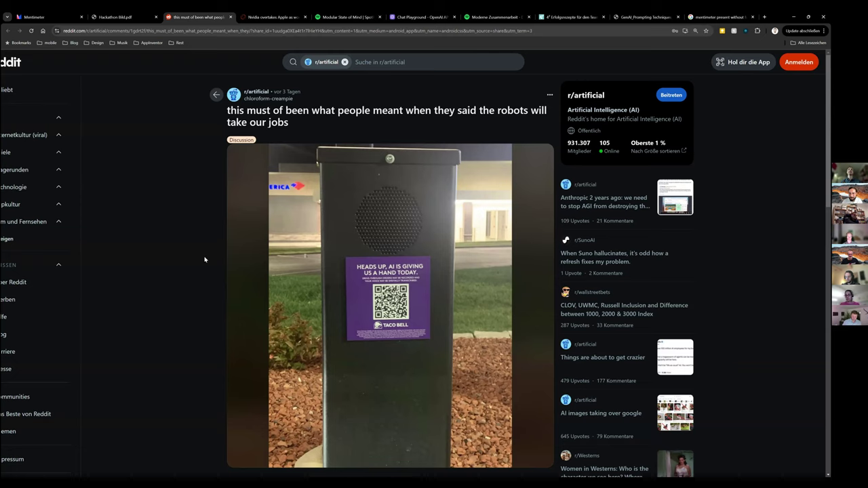
- View the Reuters article on Nvidia overtaking Apple and the Spotify discography of Modular State of Mind
{"action": "left_click", "coordinate": [258, 18]}
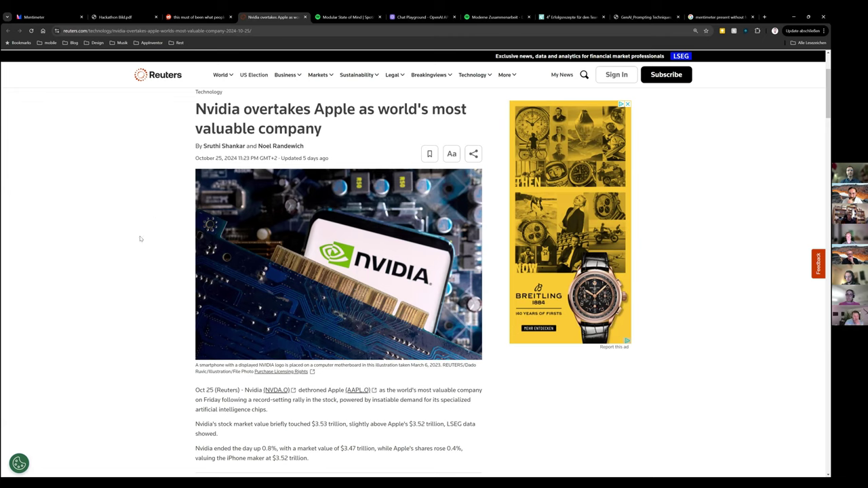
{"action": "key", "text": "ctrl+Tab"}
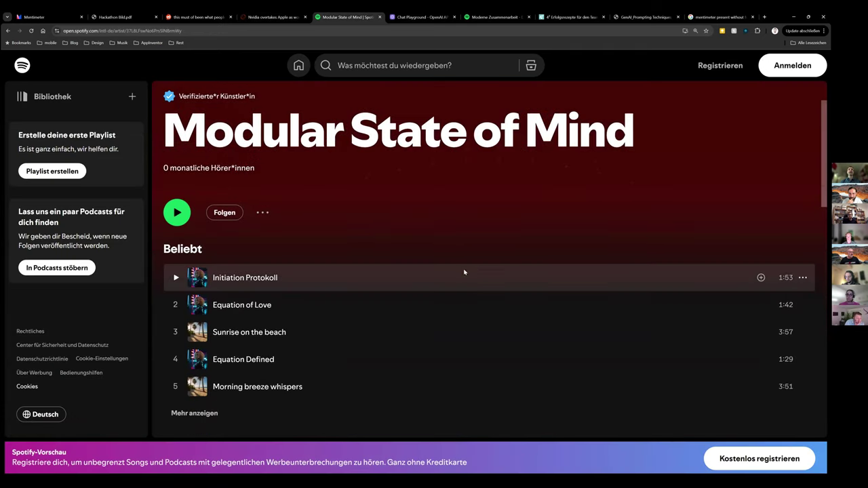
{"action": "scroll", "coordinate": [562, 267], "scroll_direction": "down", "scroll_amount": 1}
{"action": "scroll", "coordinate": [566, 275], "scroll_direction": "down", "scroll_amount": 2}
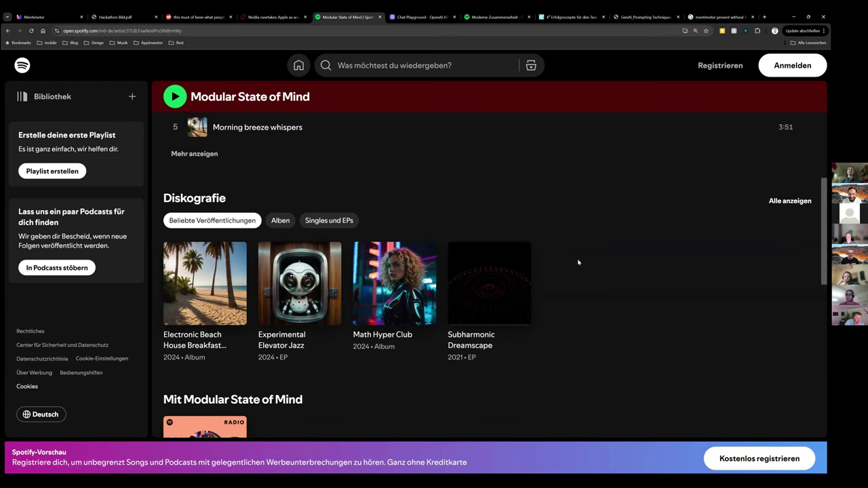
- Switch to the OpenAI Chat Playground, enlarge the page and ask gpt-3.5-turbo-0125 "Wie viele Länder mit "V" gibt es?"
{"action": "key", "text": "ctrl+Tab"}
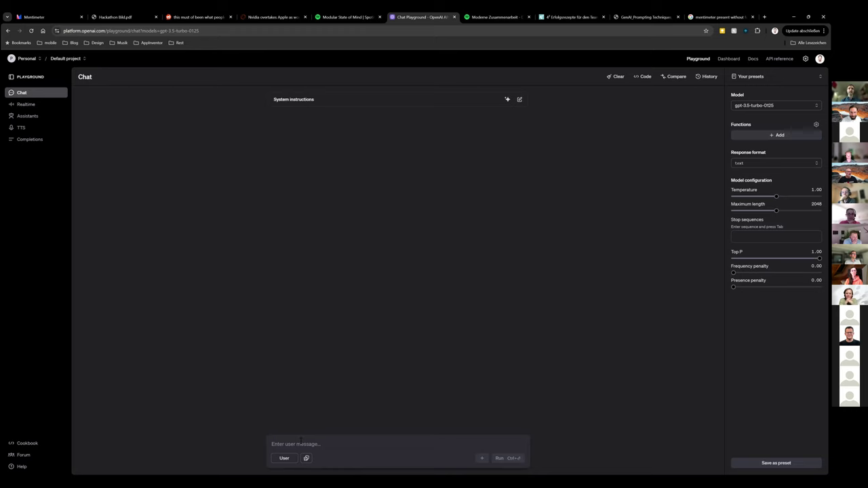
{"action": "type", "text": "Wie viele Länder mit \"V\" gibt es?"}
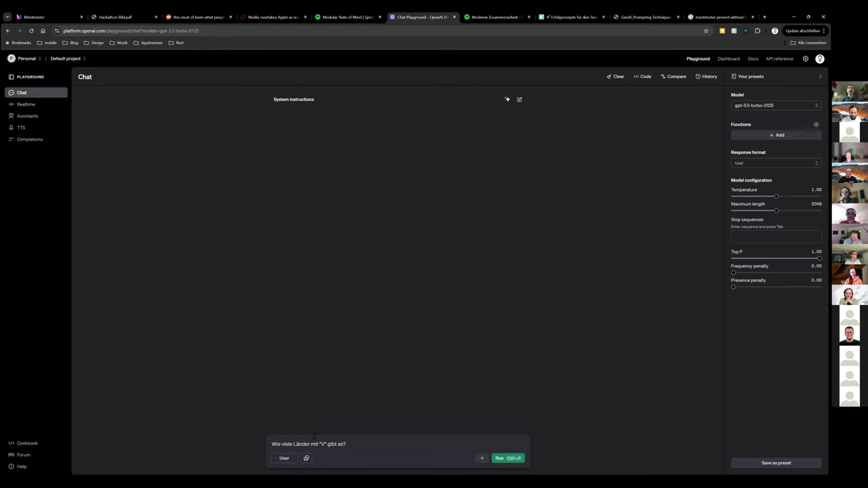
{"action": "key", "text": "ctrl+plus"}
{"action": "key", "text": "ctrl+plus"}
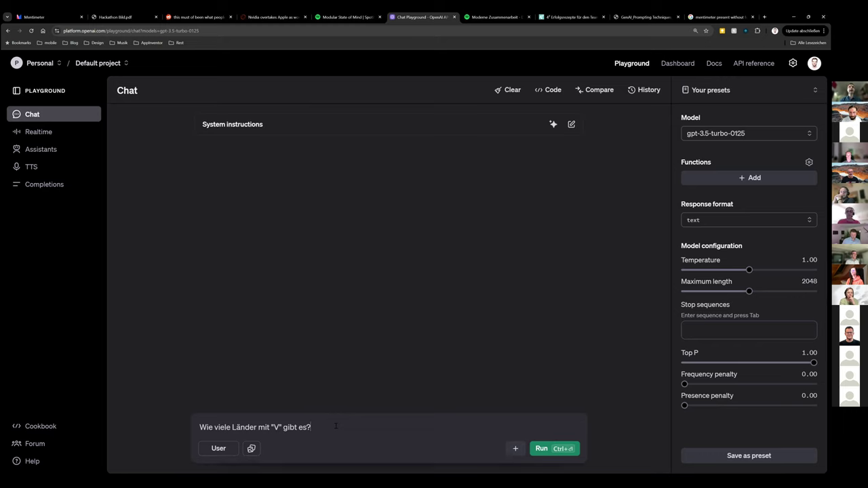
{"action": "left_click", "coordinate": [542, 448]}
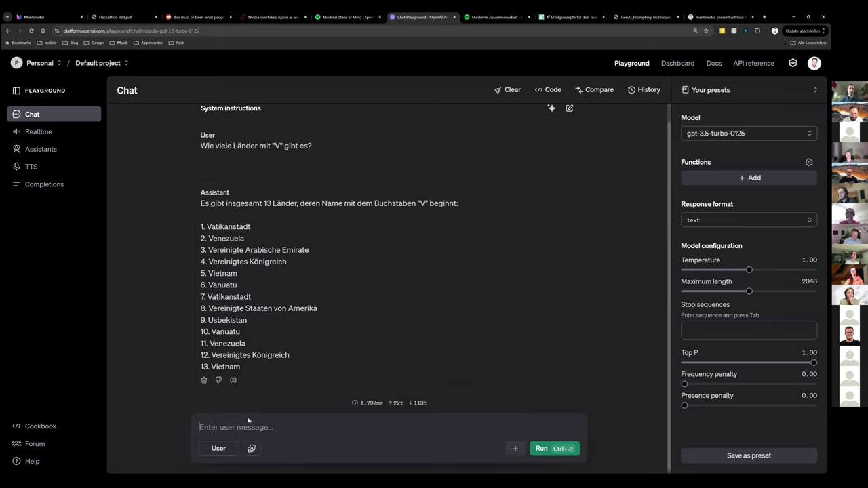
- Ask the model for more countries with the follow-up message "gibt mir weitere Länder"
{"action": "type", "text": "g"}
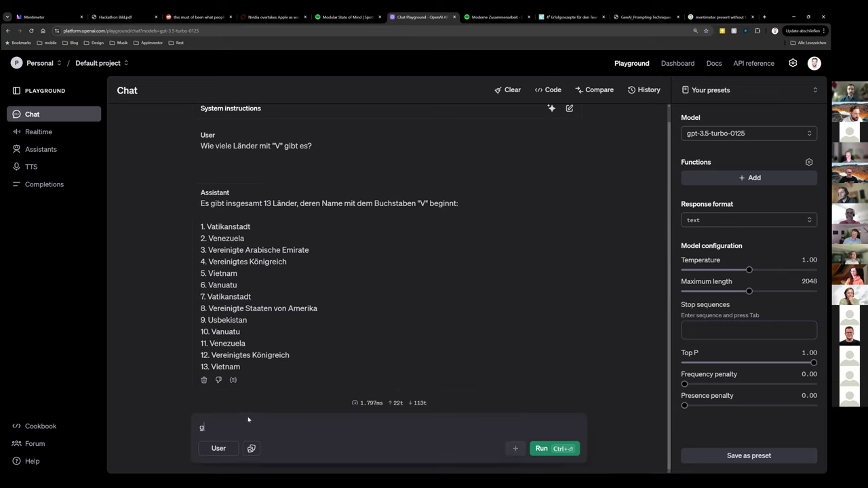
{"action": "type", "text": "ibt mir weitere O"}
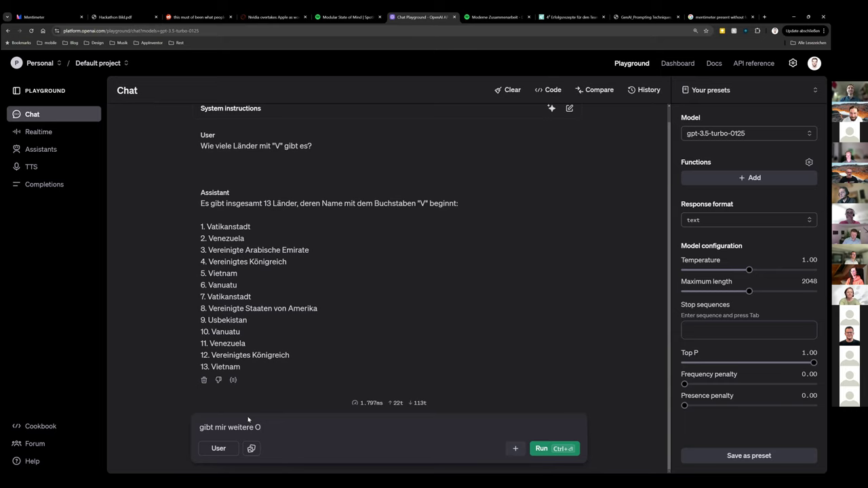
{"action": "key", "text": "BackSpace"}
{"action": "type", "text": "Länder"}
{"action": "key", "text": "shift+Return"}
{"action": "key", "text": "ctrl+Return"}
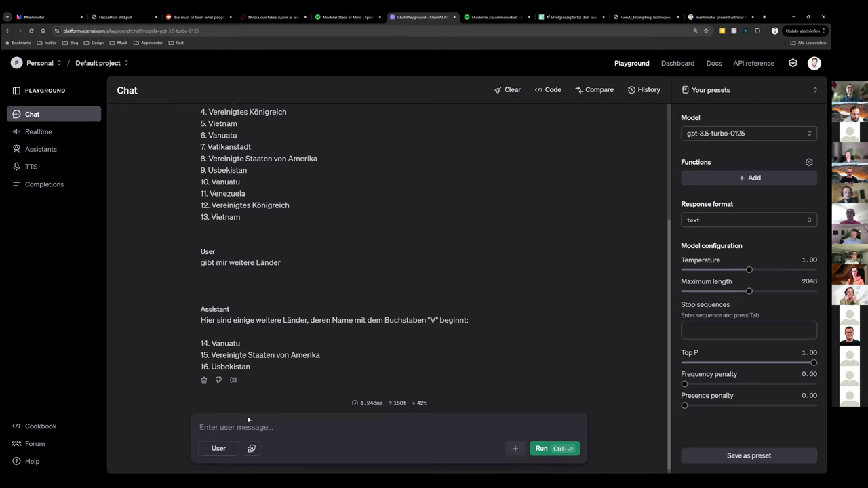
{"action": "left_click", "coordinate": [248, 419]}
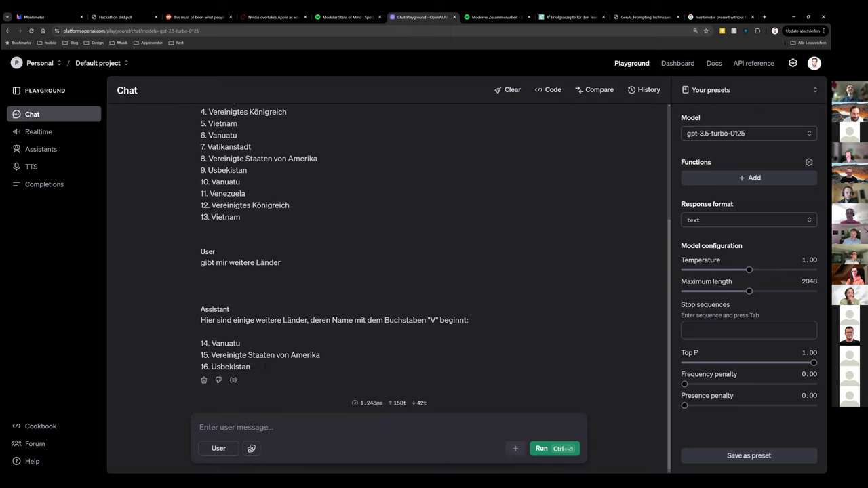
{"action": "double_click", "coordinate": [249, 367]}
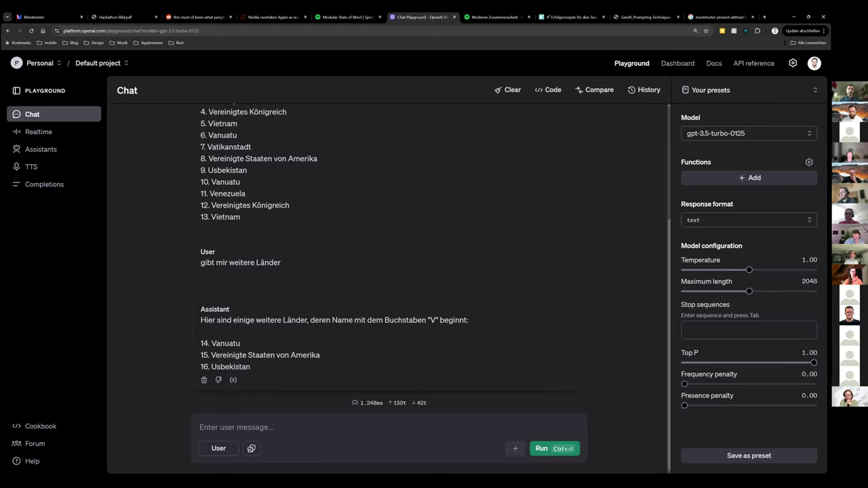
- Ask "Es dauert einen Tag ein T-Shirts zu trocknen - wie lange dauert es, drei T-shirts zu trocknen?" and review the answer
{"action": "left_click", "coordinate": [261, 425]}
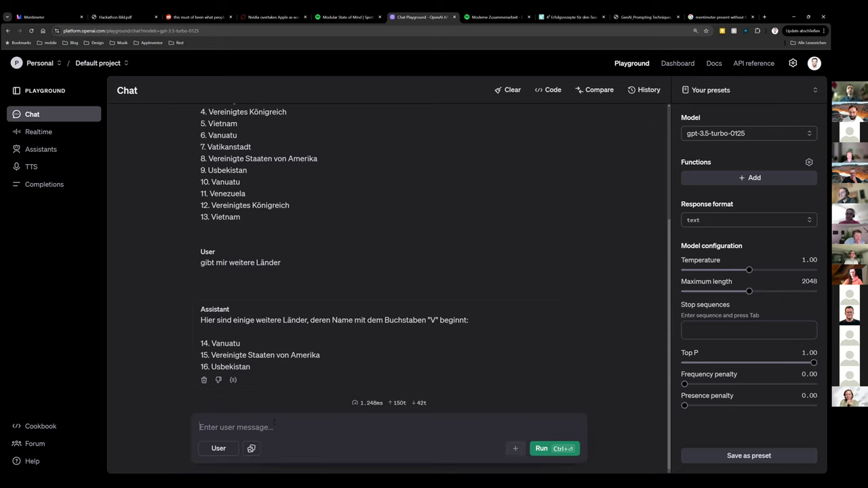
{"action": "type", "text": "Es dauert einen Tag ein T-Shirts zu trocknen - wie lange dauert es, drei T-shirts zu trocknen?"}
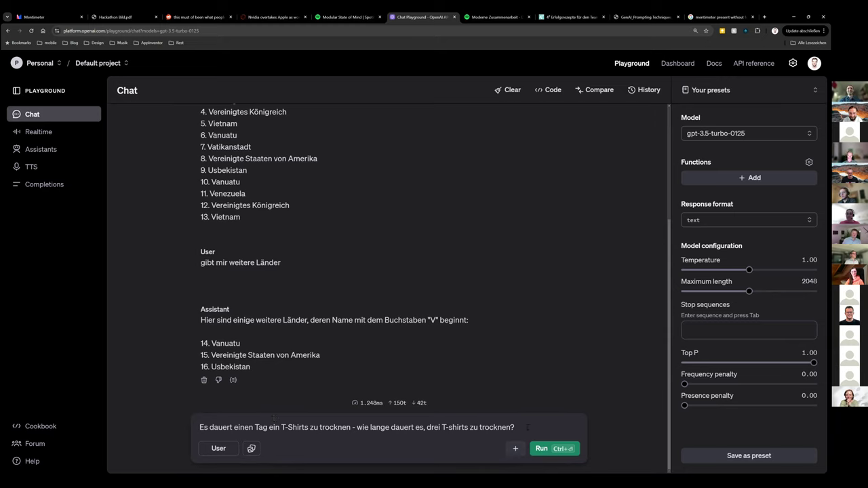
{"action": "key", "text": "ctrl+Return"}
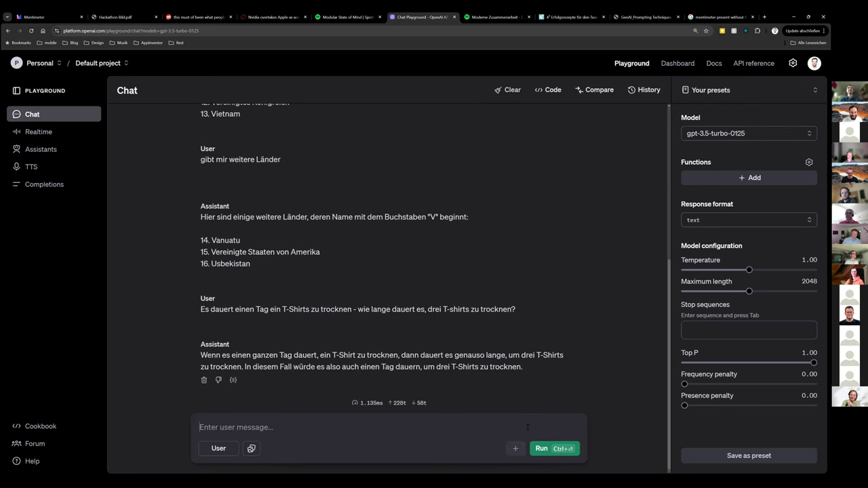
{"action": "left_click_drag", "start_coordinate": [252, 355], "coordinate": [367, 356]}
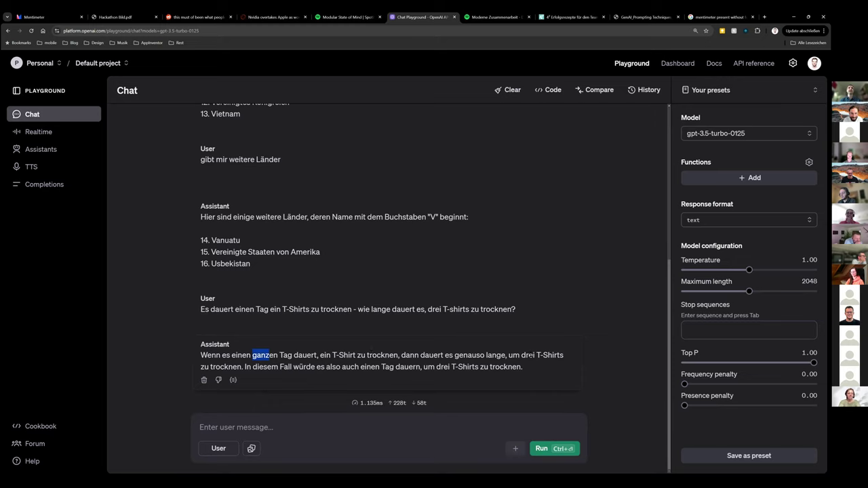
{"action": "left_click", "coordinate": [508, 367]}
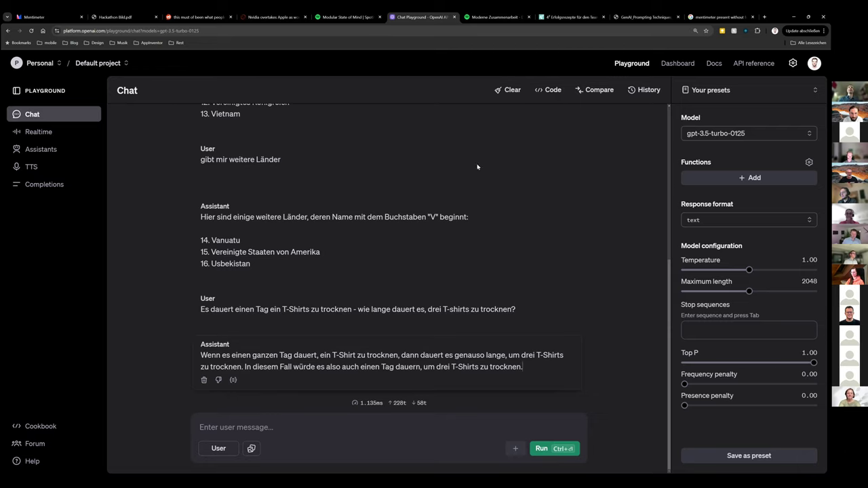
- Clear the conversation and ask gpt-3.5-turbo-0125 the same question about drying three T-shirts in the empty chat
{"action": "left_click", "coordinate": [507, 90]}
{"action": "left_click", "coordinate": [261, 425]}
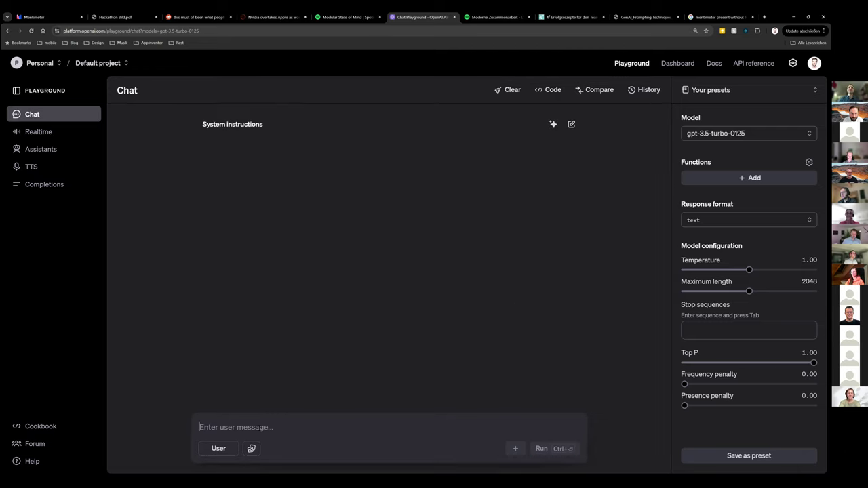
{"action": "type", "text": "Es dauert einen Tag ein T-Shirt zu trocknen - wie lange dauert es, drei T-Shirts zu trocknen?"}
{"action": "key", "text": "ctrl+Return"}
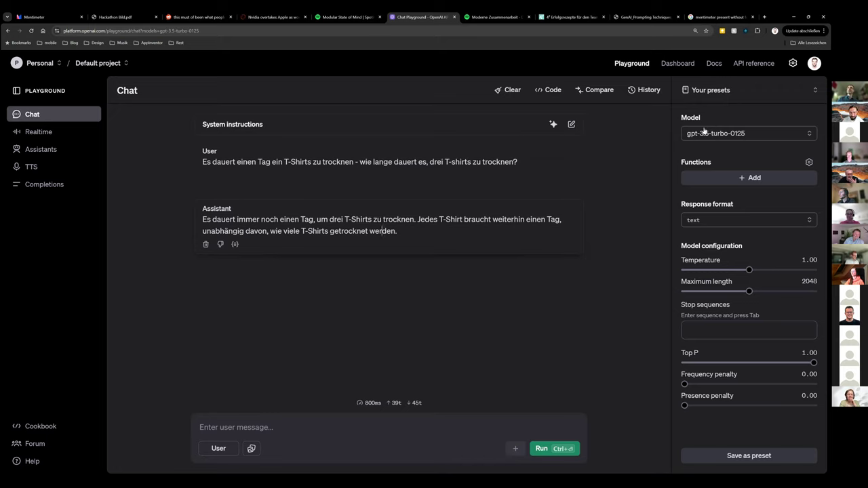
- Change the chat model to gpt-4o-2024-08-06 and replace that choice with o1-preview
{"action": "left_click", "coordinate": [739, 133]}
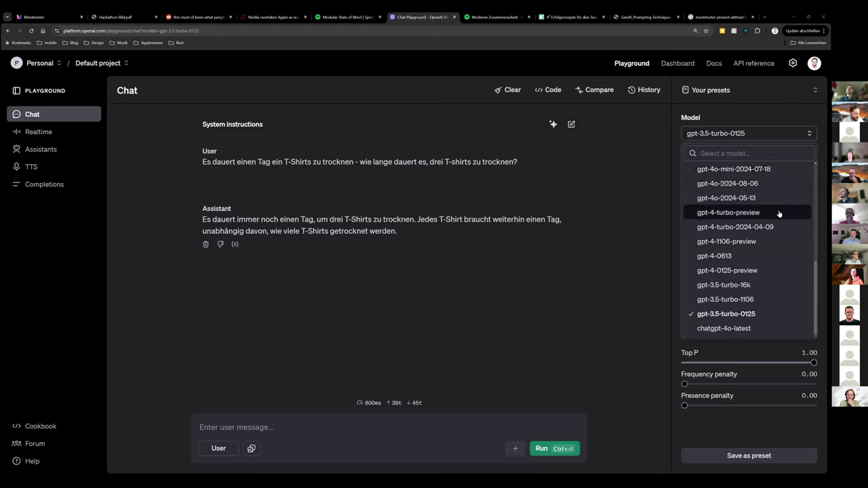
{"action": "left_click", "coordinate": [727, 183]}
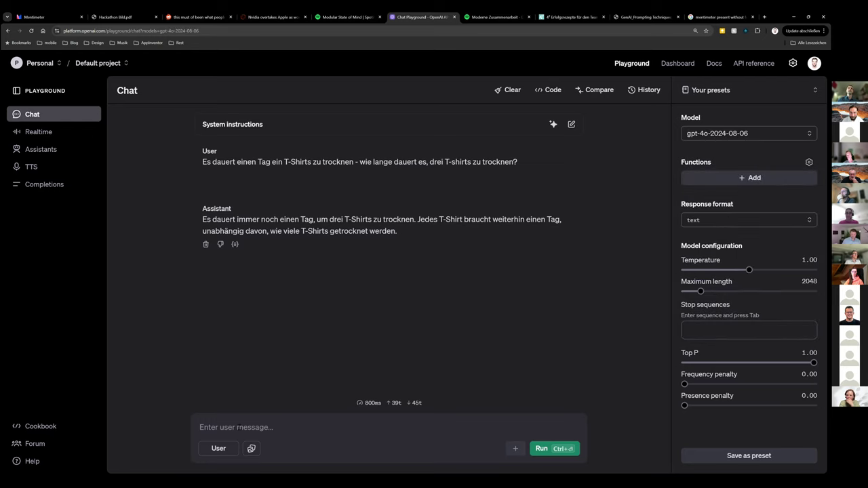
{"action": "left_click", "coordinate": [718, 133]}
{"action": "scroll", "coordinate": [729, 183], "scroll_direction": "up", "scroll_amount": 3}
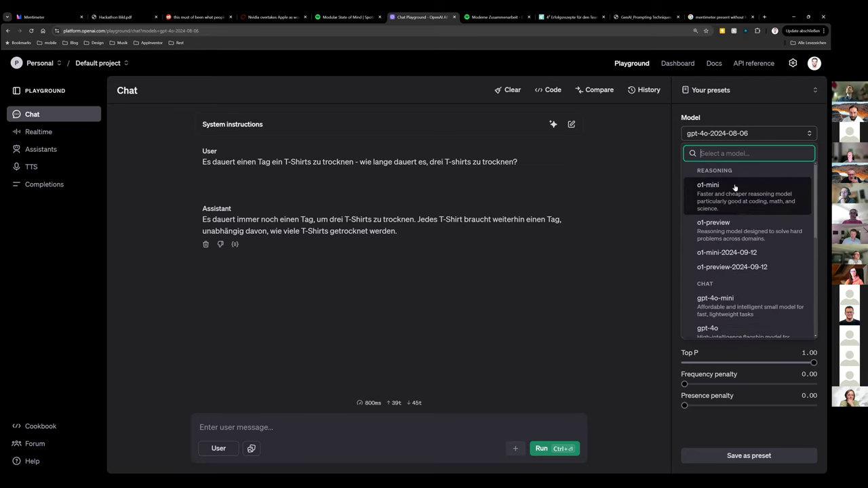
{"action": "key", "text": "Return"}
- Ask o1-preview "Es dauert einen Tag ein T-Shirts zu trocknen - wie lange dauert es, drei T-shirts zu trocknen?"
{"action": "left_click", "coordinate": [250, 427]}
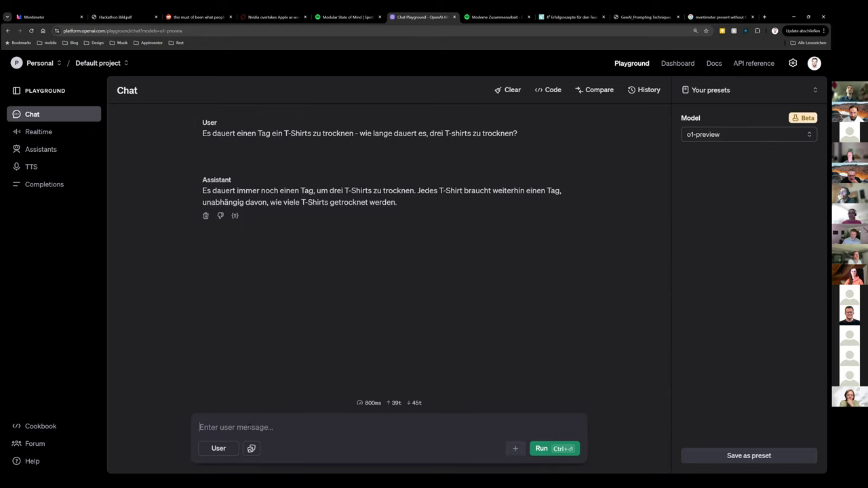
{"action": "type", "text": "Es dauert einen Tag ein T-Shirts zu trocknen - wie lange dauert es, drei T-shirts zu trocknen?"}
{"action": "key", "text": "ctrl+Return"}
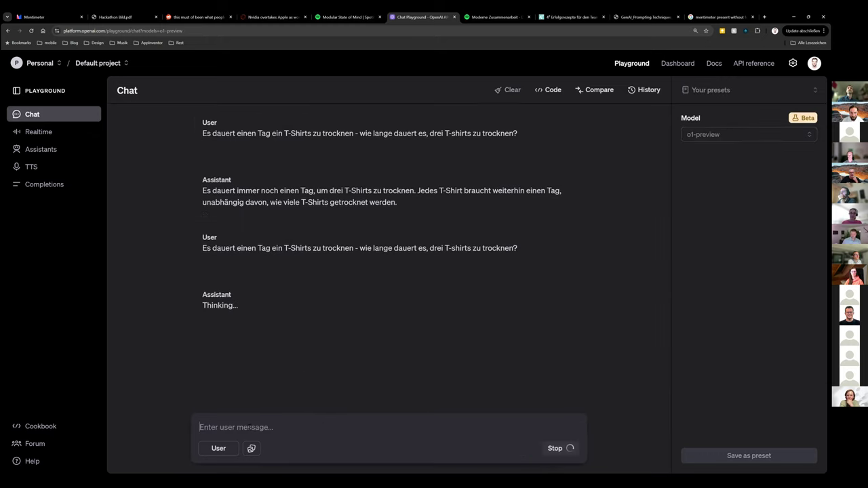